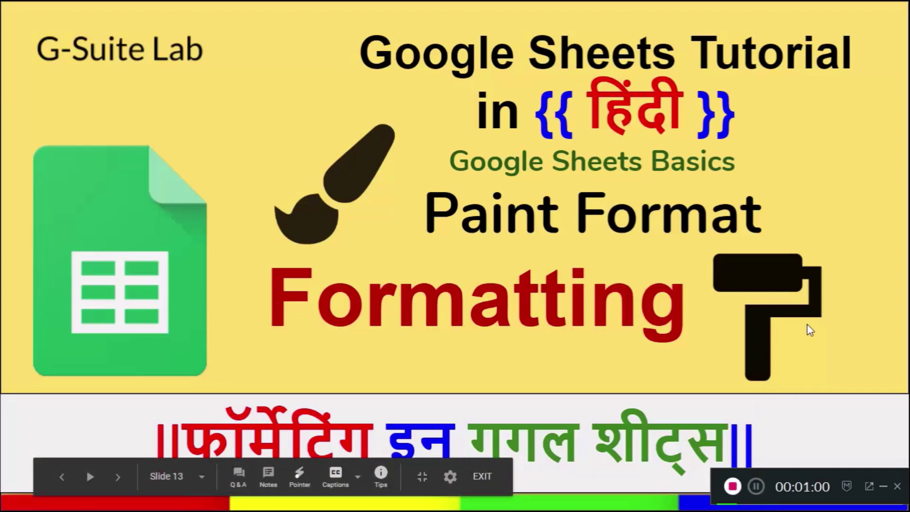
Exit the Paint Format slideshow to return to the practice spreadsheet.
key("Escape")
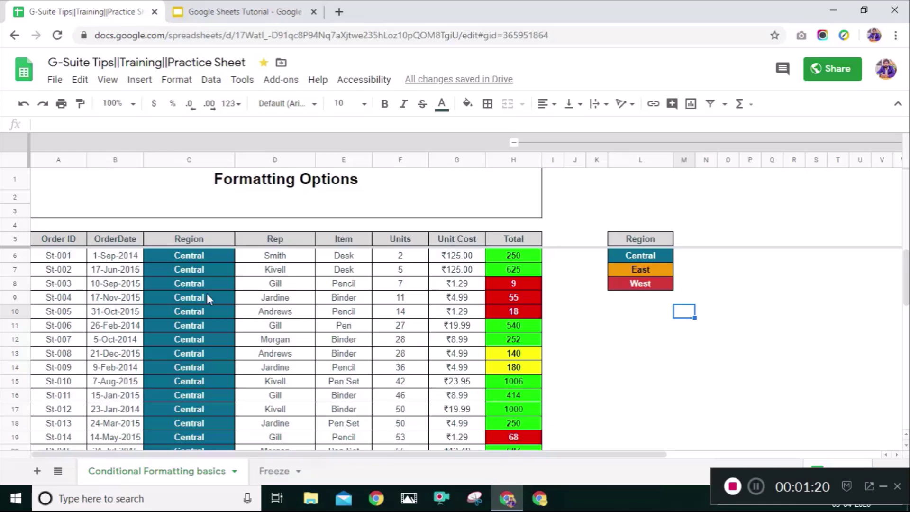
Select the Region values C6 through C48 and bring up the Format menu.
left_click(207, 239)
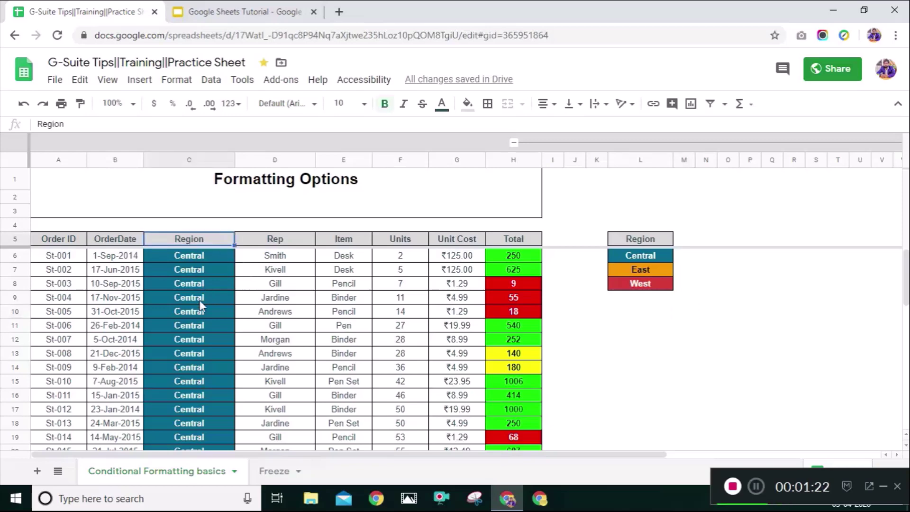
key("Down")
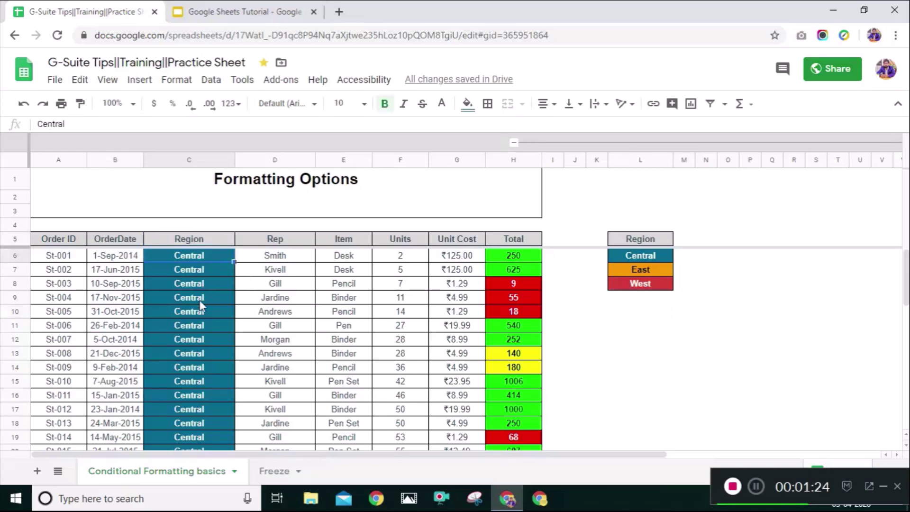
key("ctrl+shift+Down")
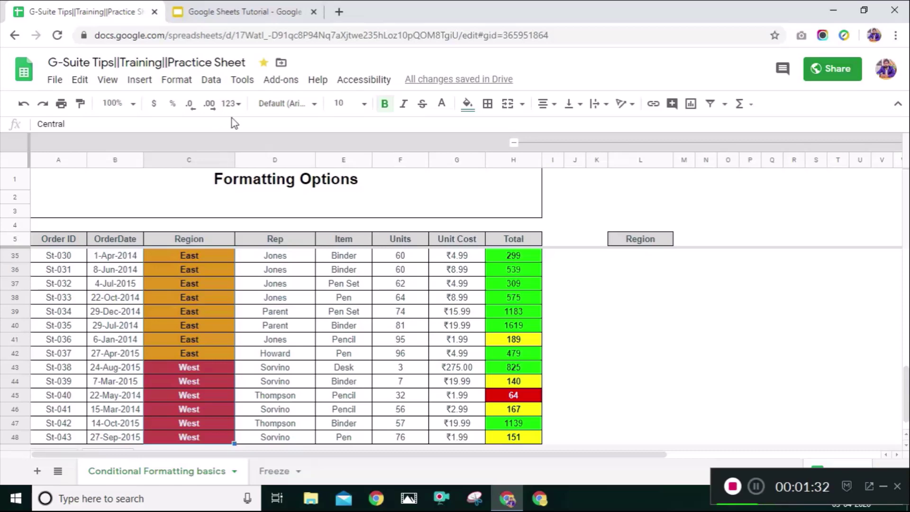
left_click(170, 82)
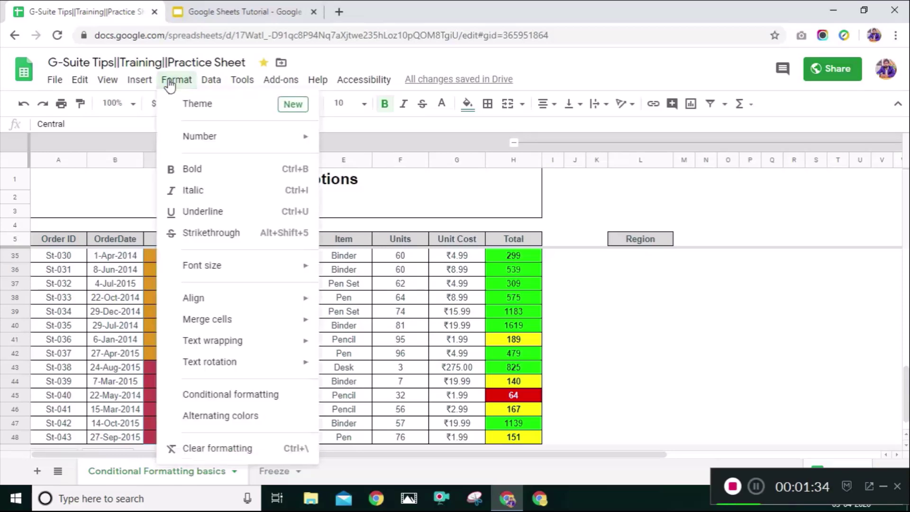
Clear all formatting from C6:C48, then deselect to view the plain Region text.
left_click(211, 455)
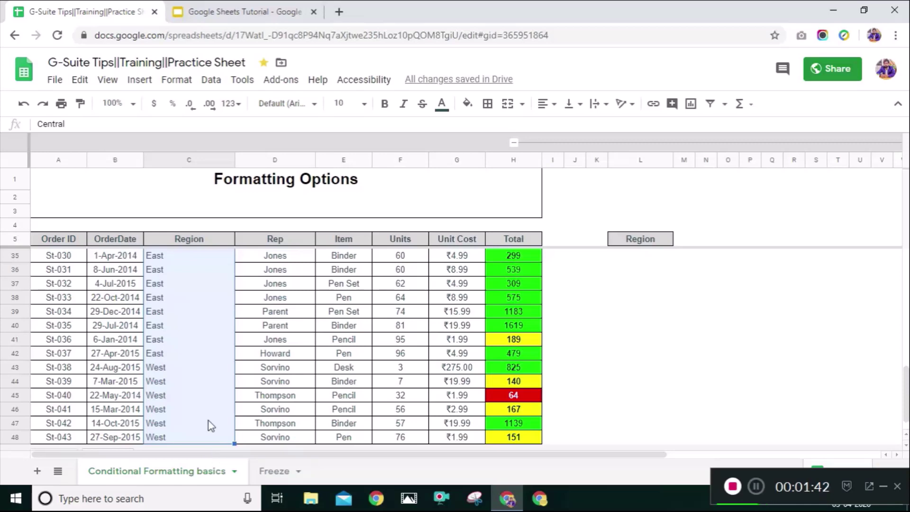
scroll(200, 358, "up", 10)
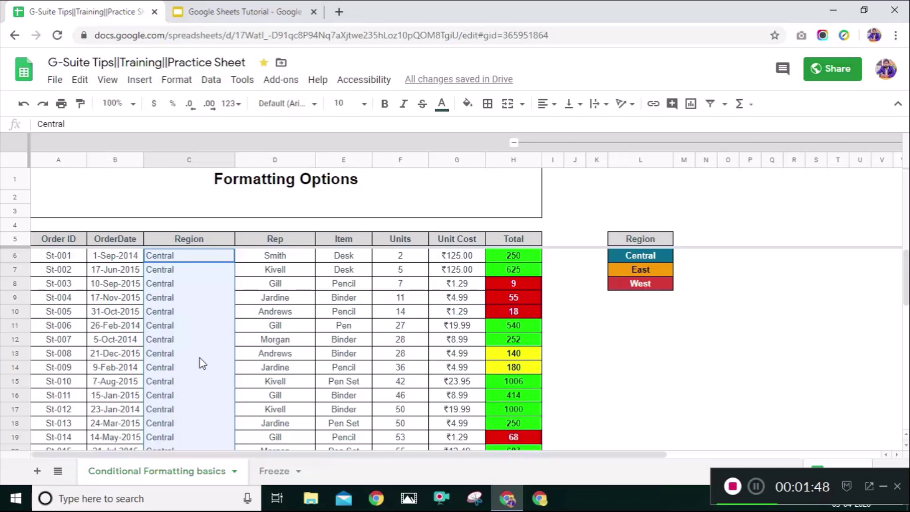
left_click(616, 189)
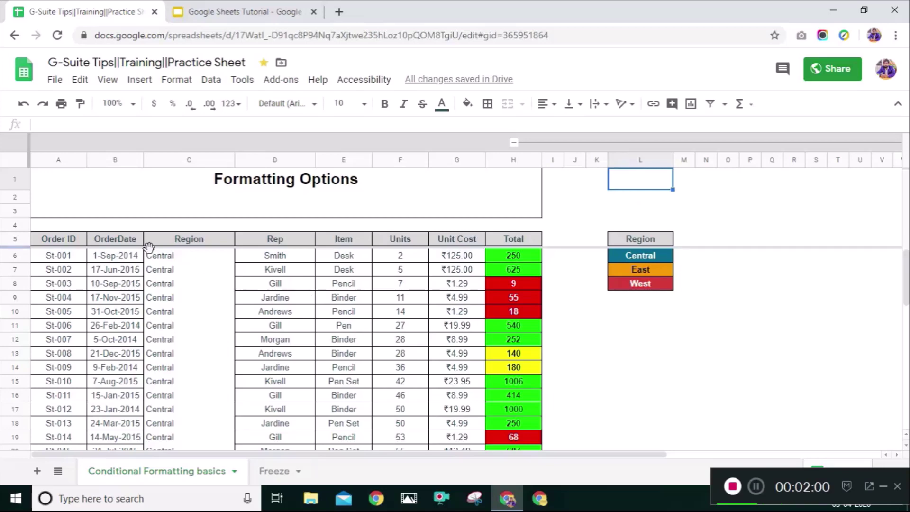
Inspect the Central, East and West legend cells L5–L8 and the header's UNIQUE formula.
left_click(177, 257)
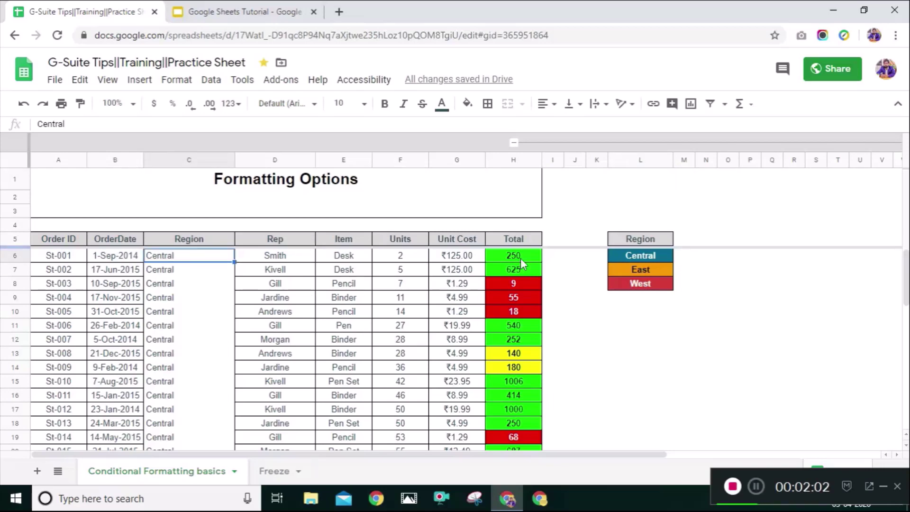
left_click(736, 227)
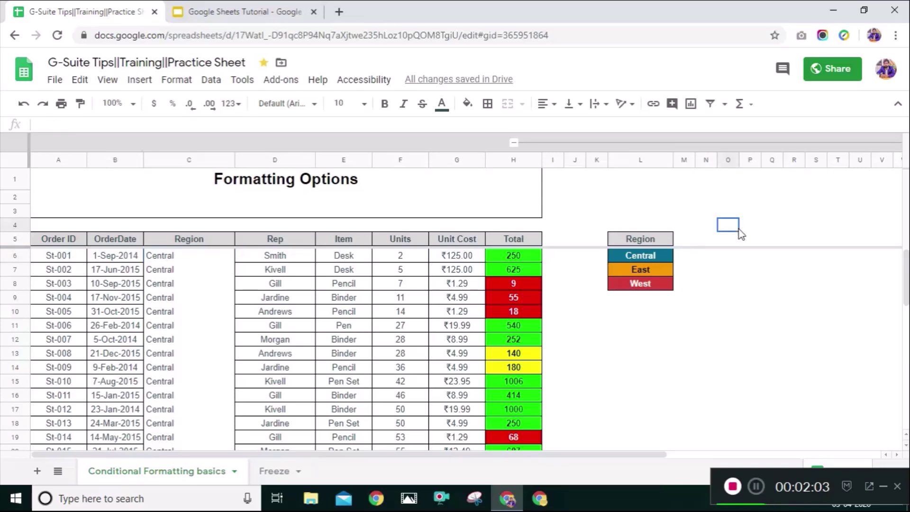
left_click(642, 242)
left_click(646, 259)
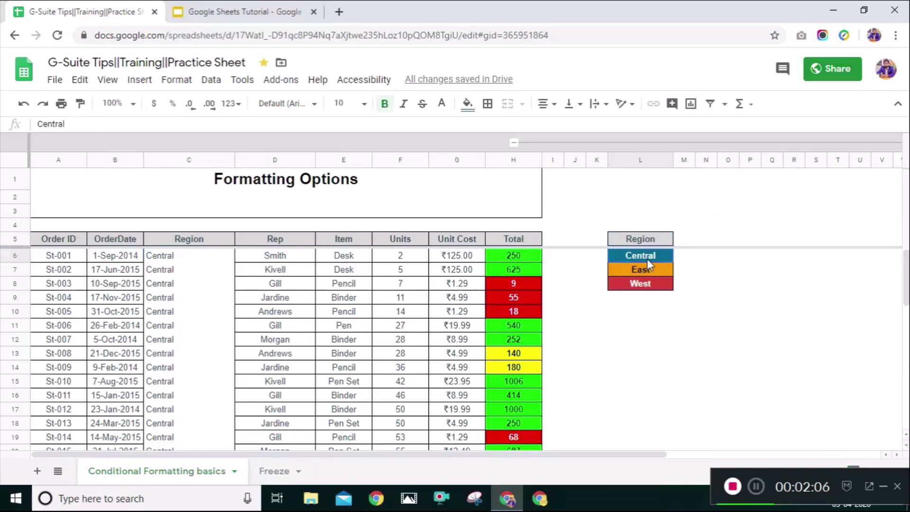
left_click(648, 267)
left_click(643, 284)
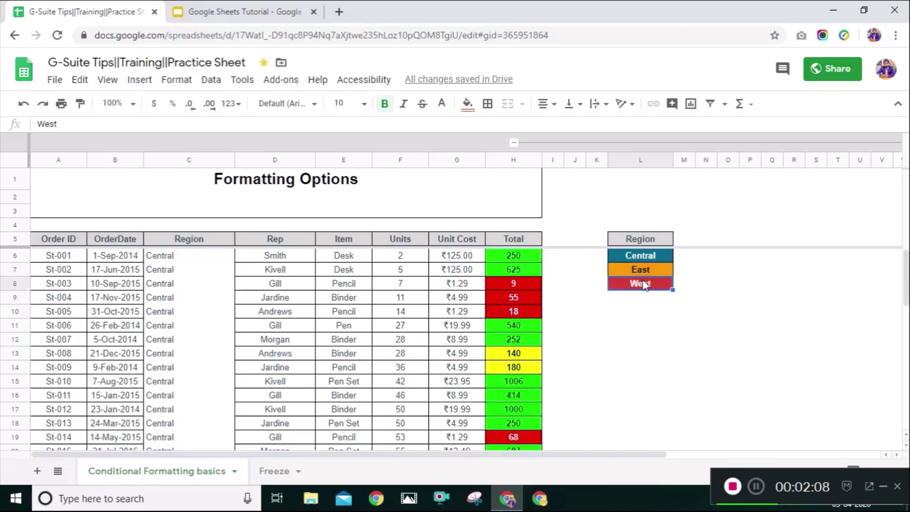
left_click(642, 241)
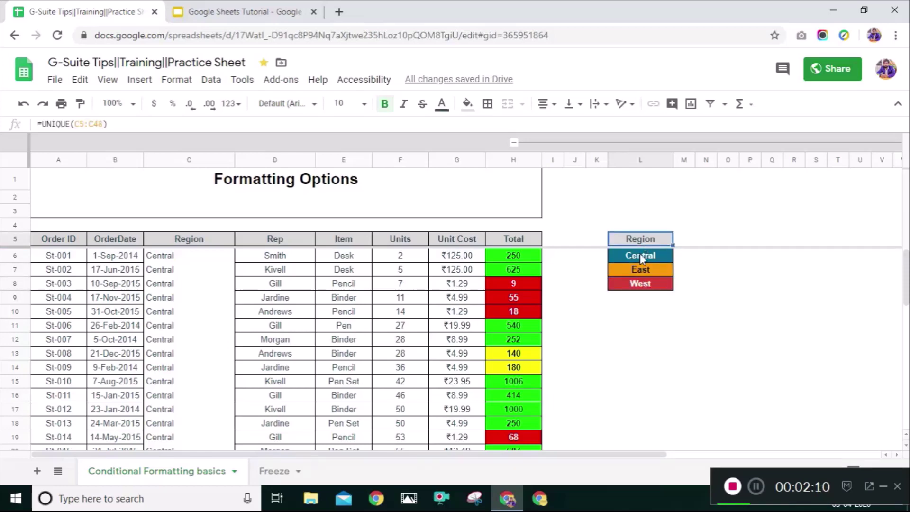
Copy the teal Central legend cell L6 and select Region values C6:C48.
key("Down")
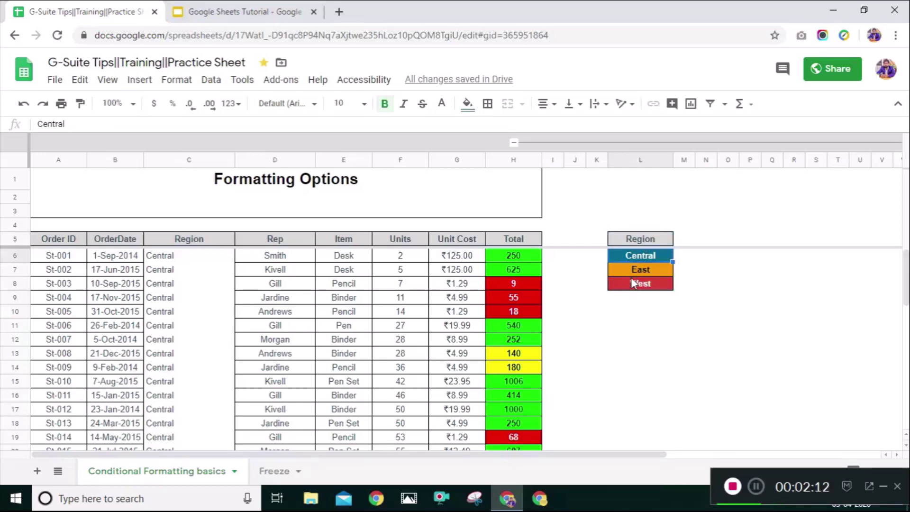
key("Down")
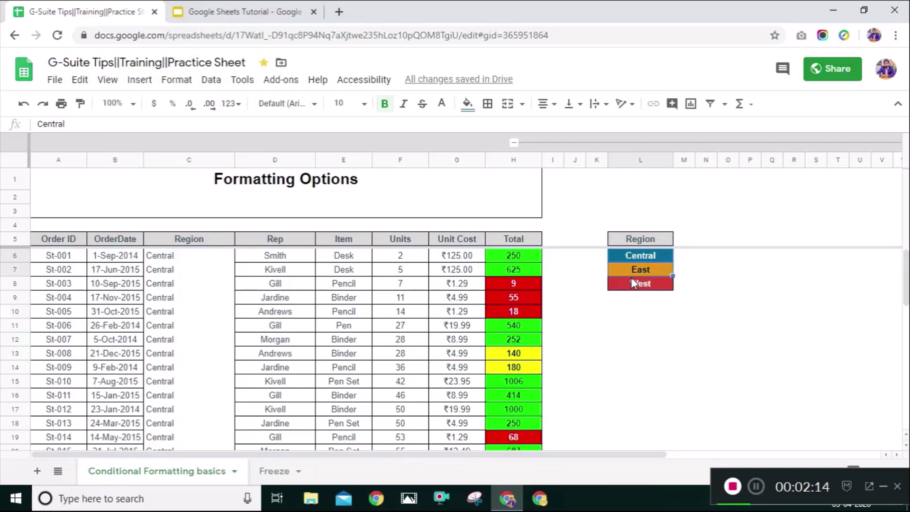
key("Up")
key("Up")
key("Down")
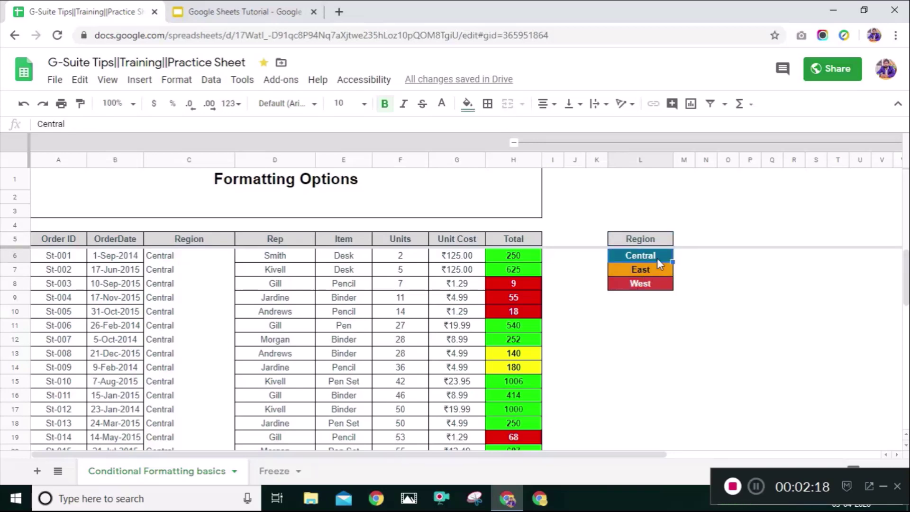
key("ctrl+c")
left_click(187, 257)
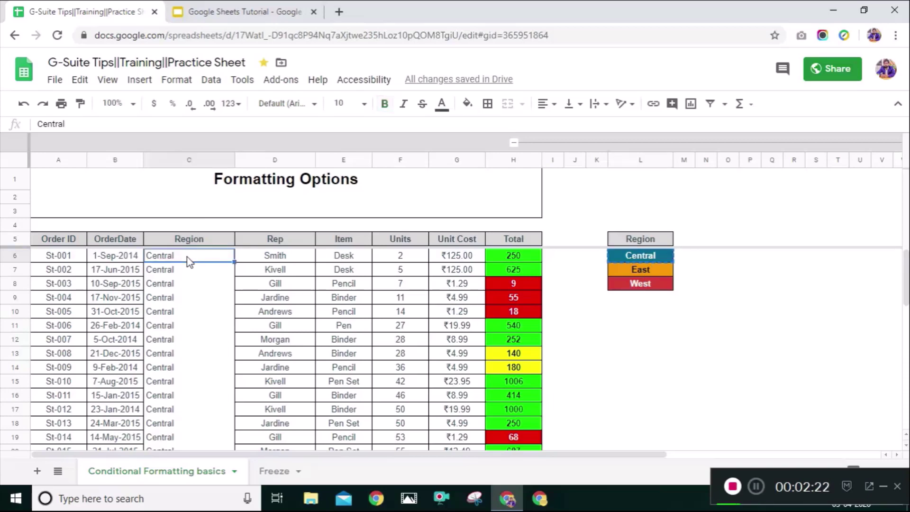
key("ctrl+shift+Down")
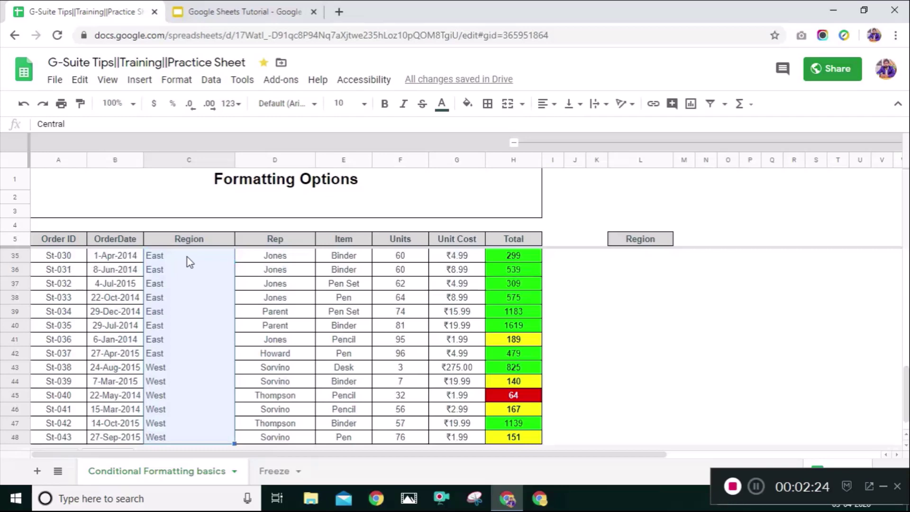
Paste special the copied conditional formatting, then format only, onto C6:C48.
right_click(186, 257)
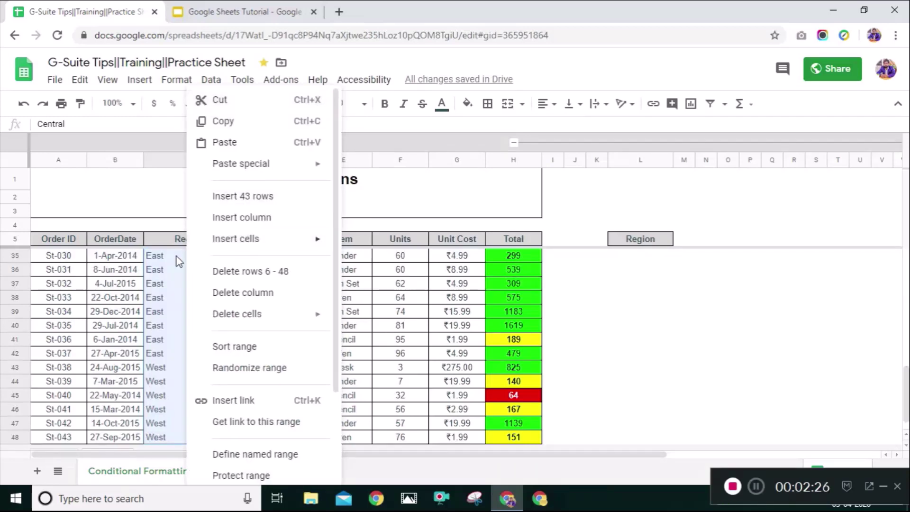
mouse_move(241, 163)
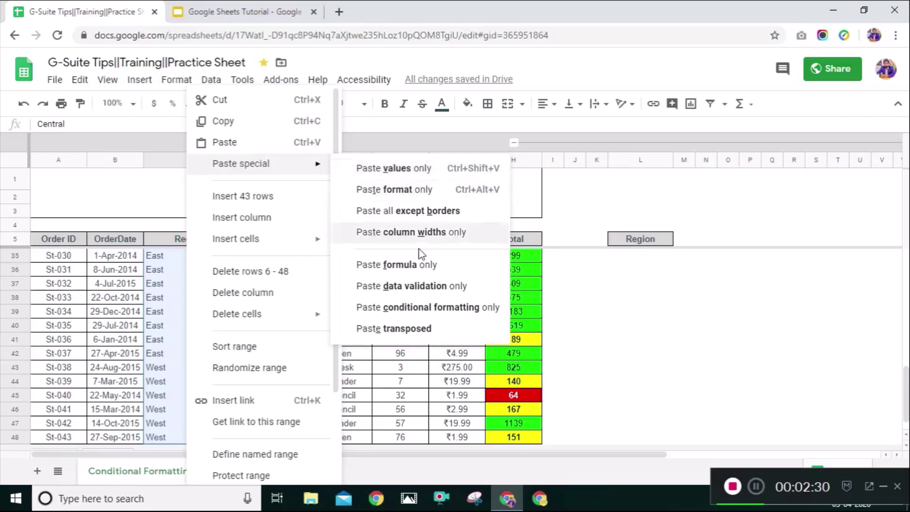
left_click(411, 314)
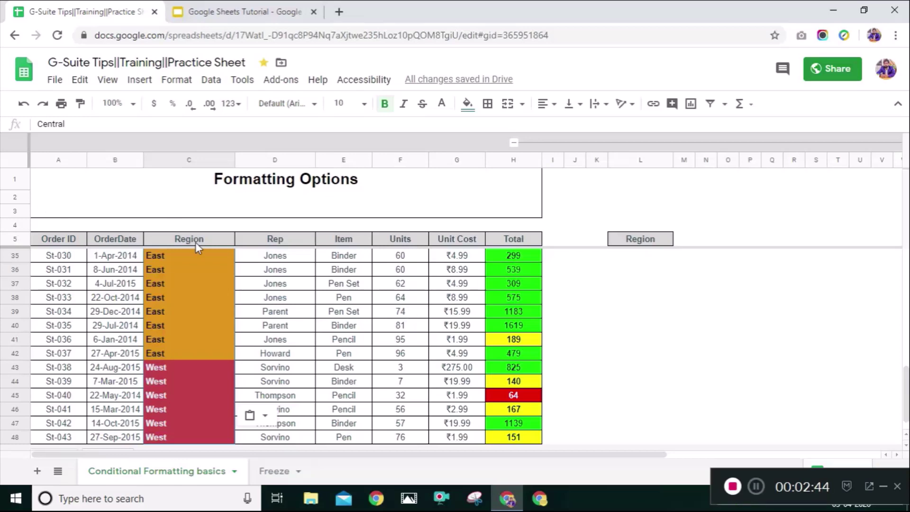
right_click(190, 266)
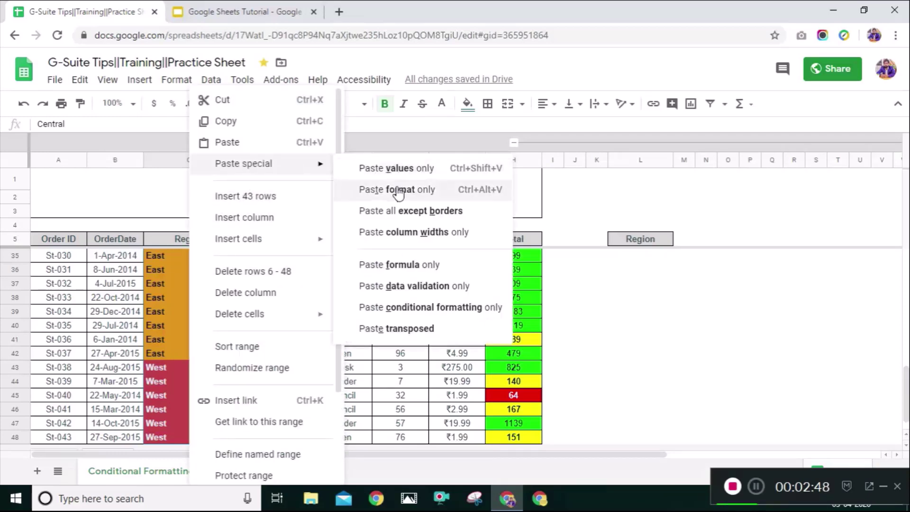
left_click(399, 195)
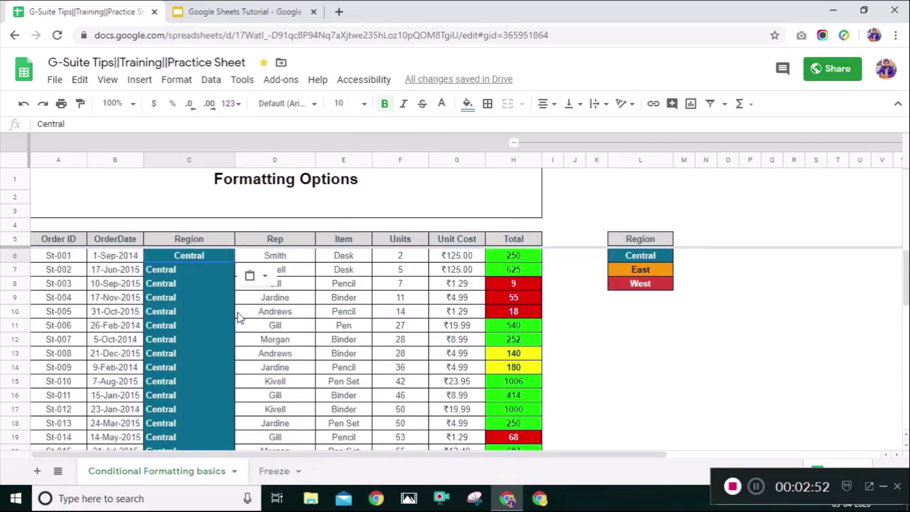
Use Paint format to copy C6's formatting down the Region column to C48.
left_click(210, 287)
left_click(198, 255)
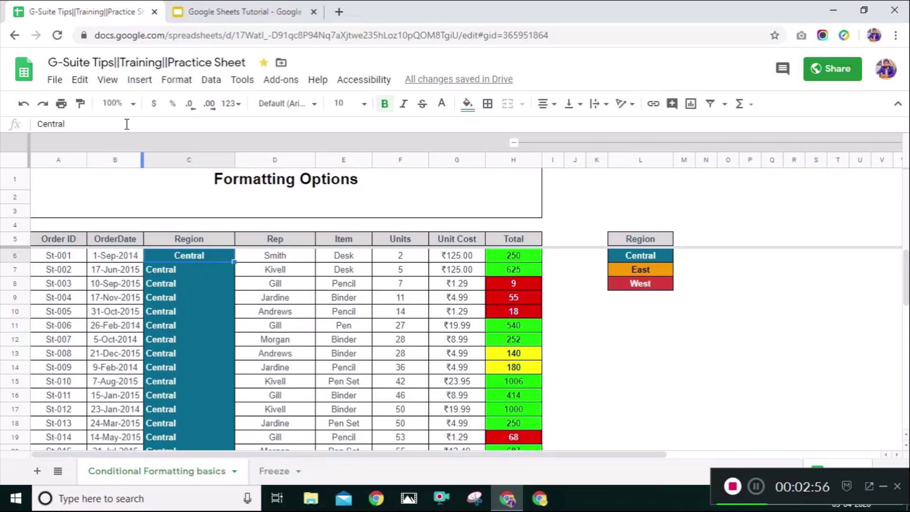
left_click(80, 105)
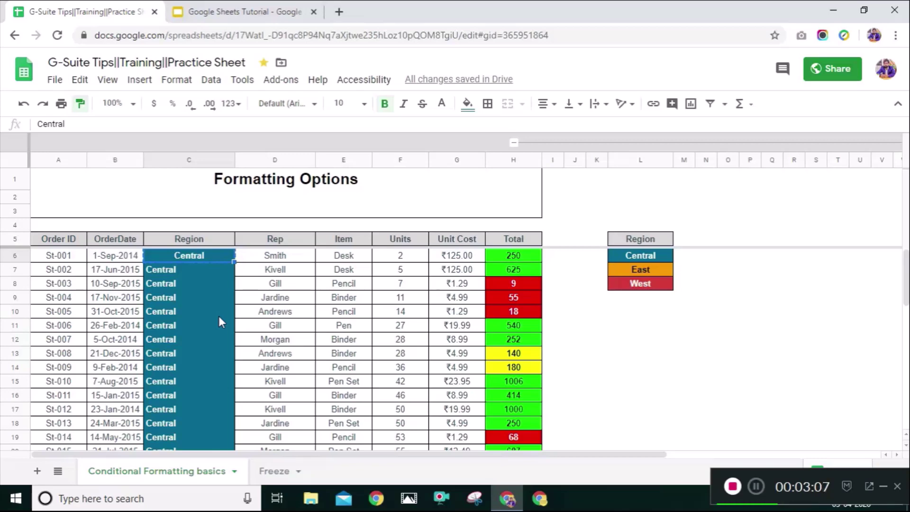
key("ctrl+shift+Down")
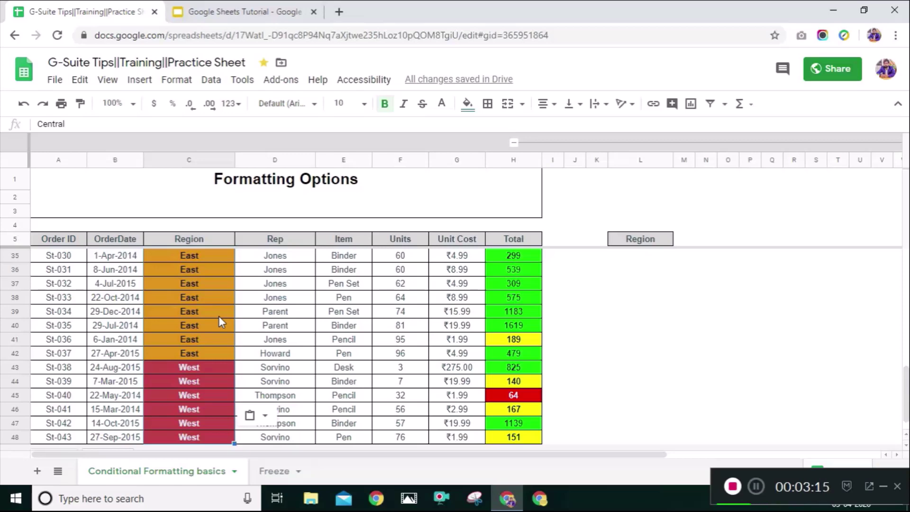
Return the cursor to C6 and switch back to the practice spreadsheet browser tab.
left_click(209, 240)
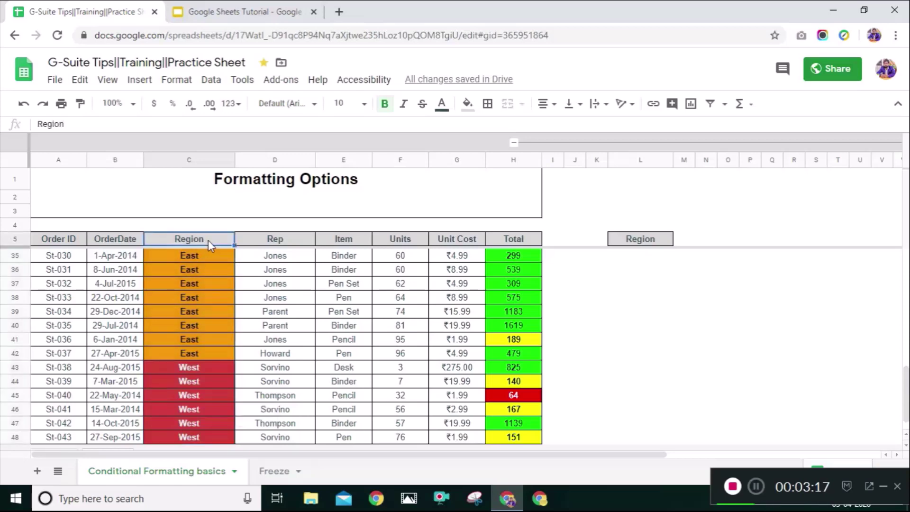
key("Down")
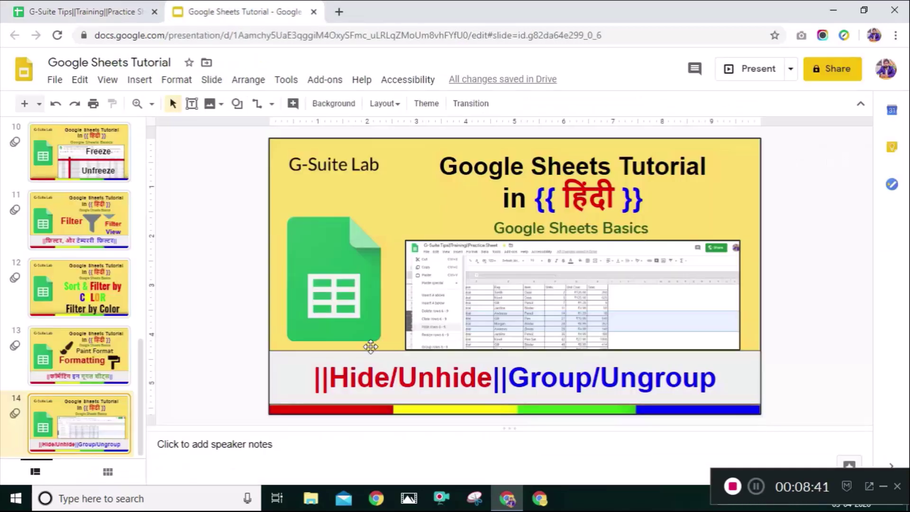
left_click(100, 11)
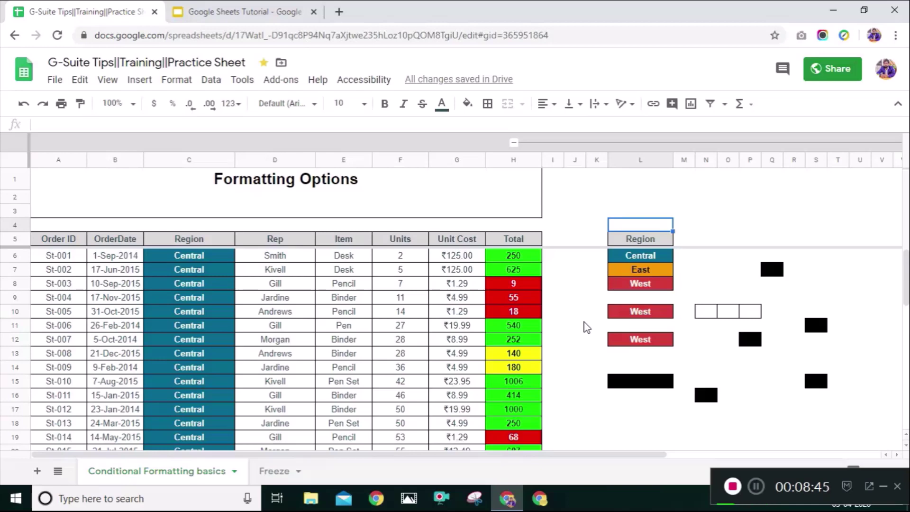
left_click(737, 228)
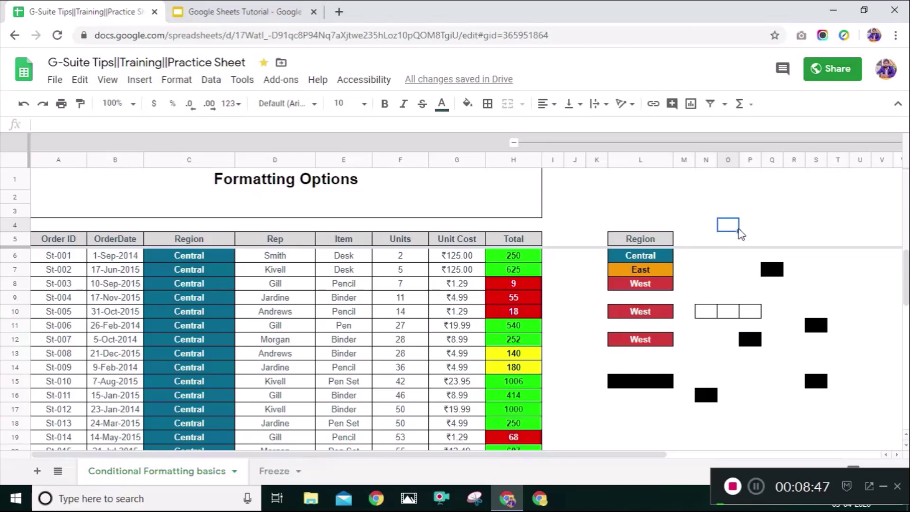